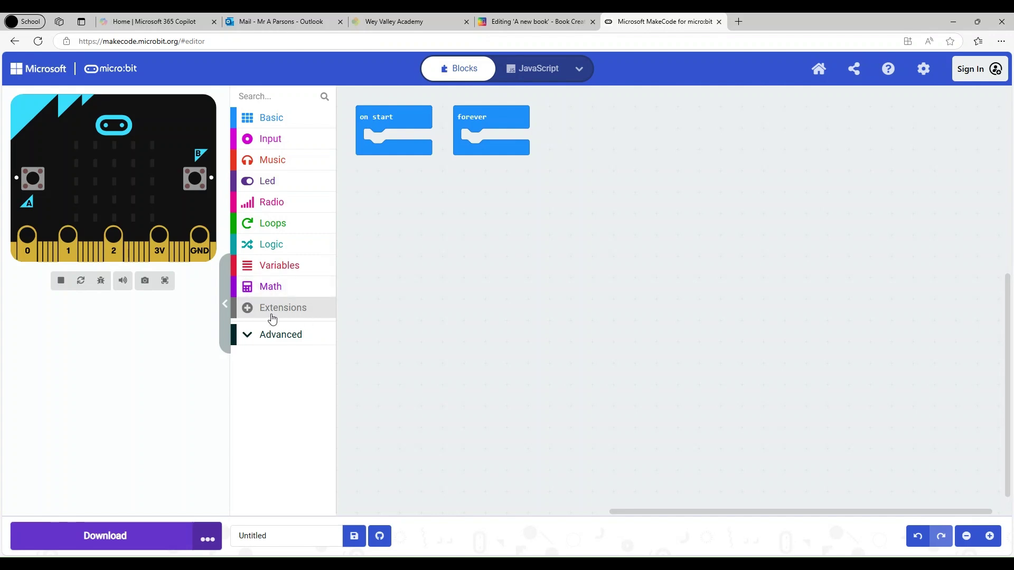
Open the extensions gallery and look through the whole set of recommended extensions.
{"action": "left_click", "coordinate": [293, 317]}
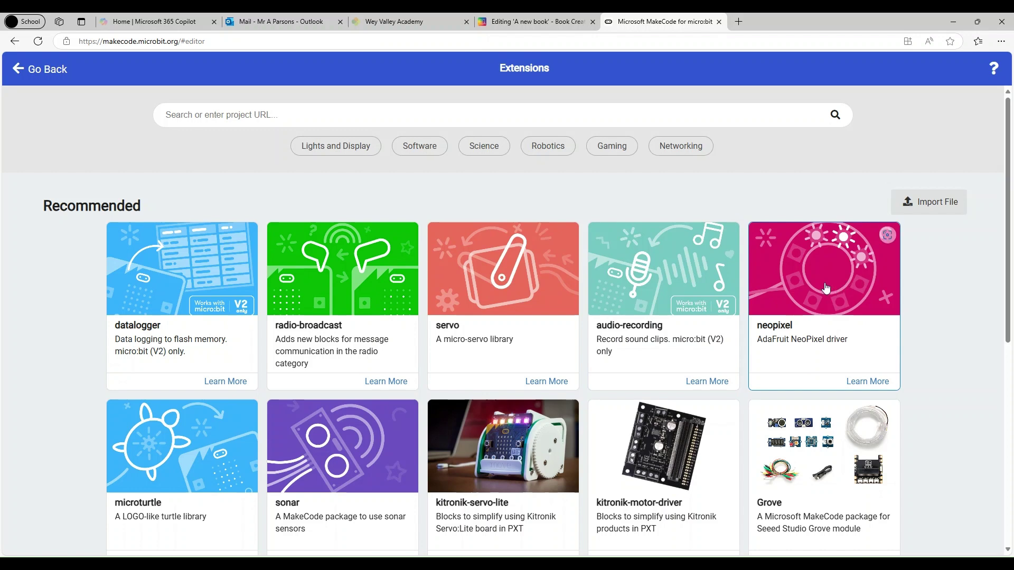
{"action": "scroll", "coordinate": [153, 387], "scroll_direction": "down", "scroll_amount": 1}
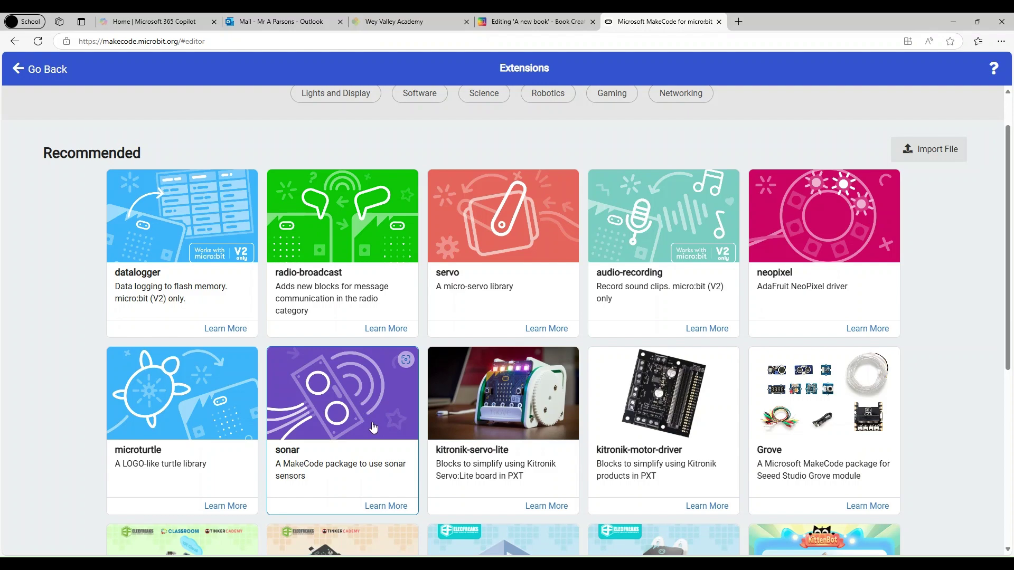
{"action": "scroll", "coordinate": [494, 390], "scroll_direction": "up", "scroll_amount": 1}
{"action": "scroll", "coordinate": [534, 370], "scroll_direction": "down", "scroll_amount": 2}
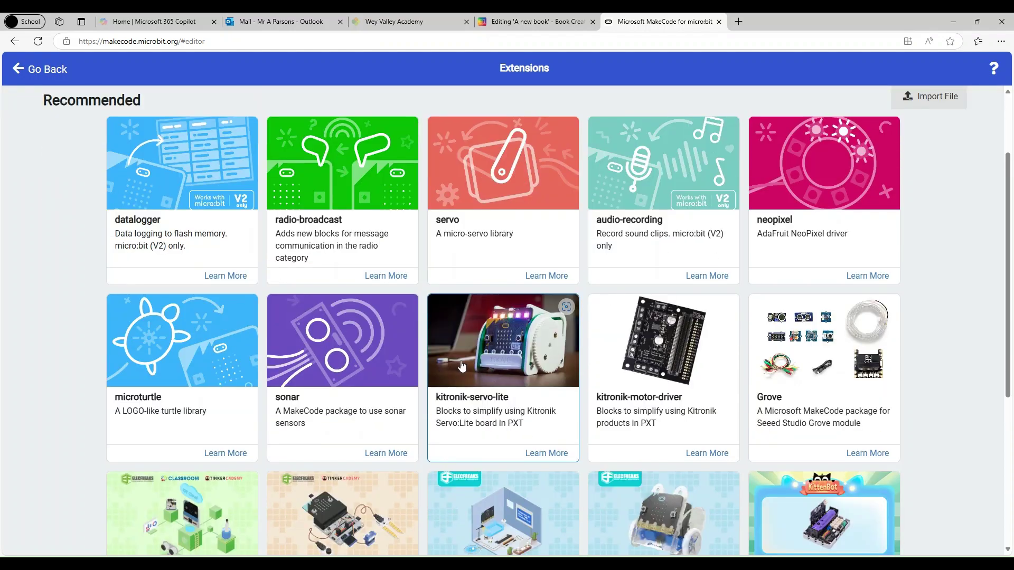
{"action": "scroll", "coordinate": [584, 362], "scroll_direction": "down", "scroll_amount": 1}
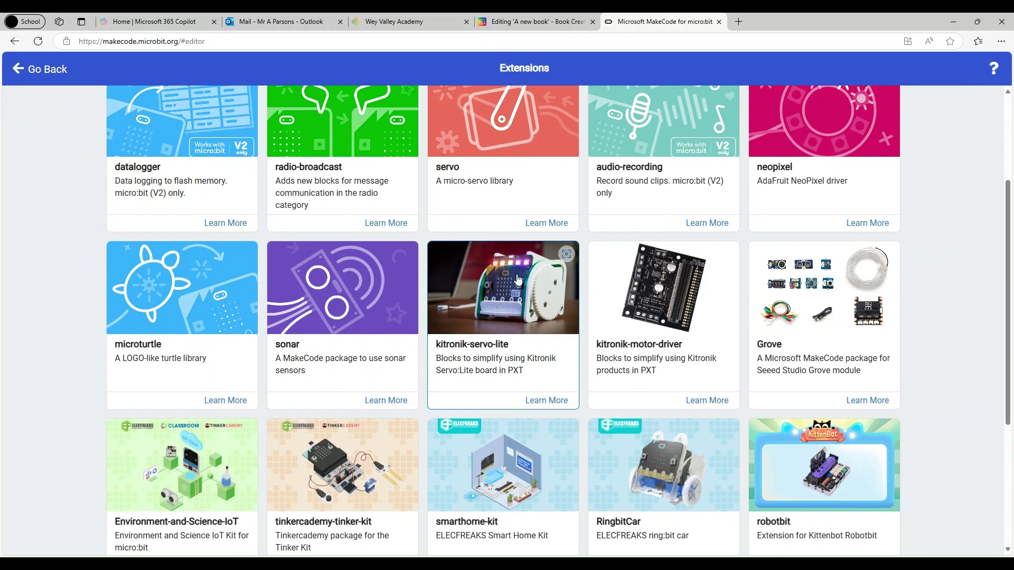
{"action": "scroll", "coordinate": [541, 279], "scroll_direction": "down", "scroll_amount": 1}
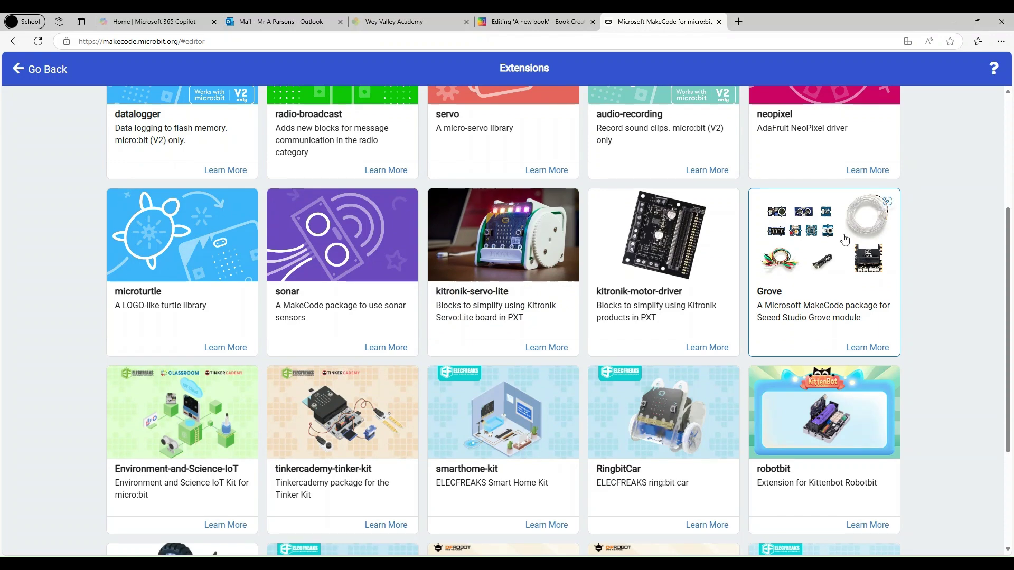
{"action": "scroll", "coordinate": [845, 239], "scroll_direction": "down", "scroll_amount": 3}
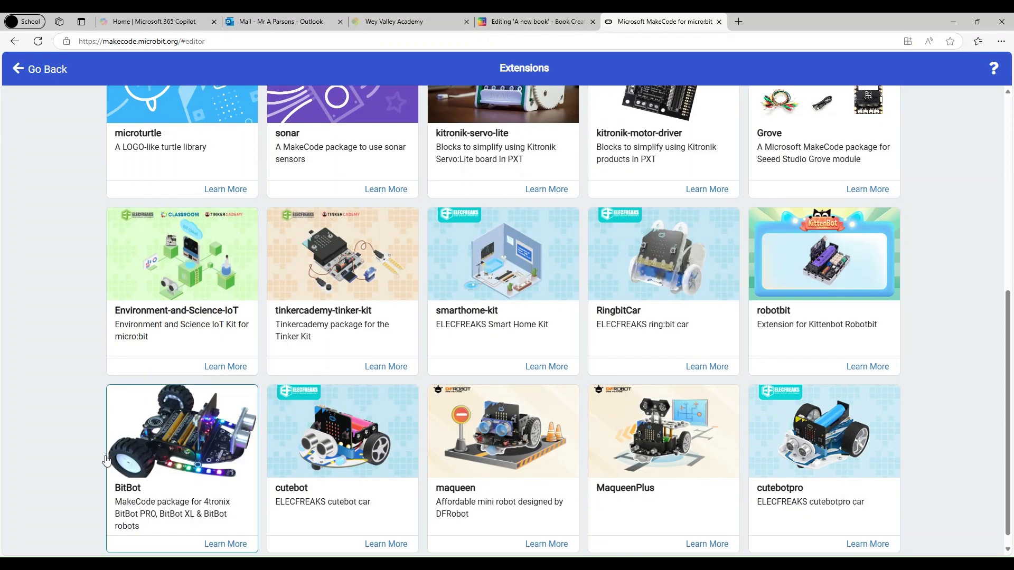
{"action": "scroll", "coordinate": [121, 470], "scroll_direction": "down", "scroll_amount": 1}
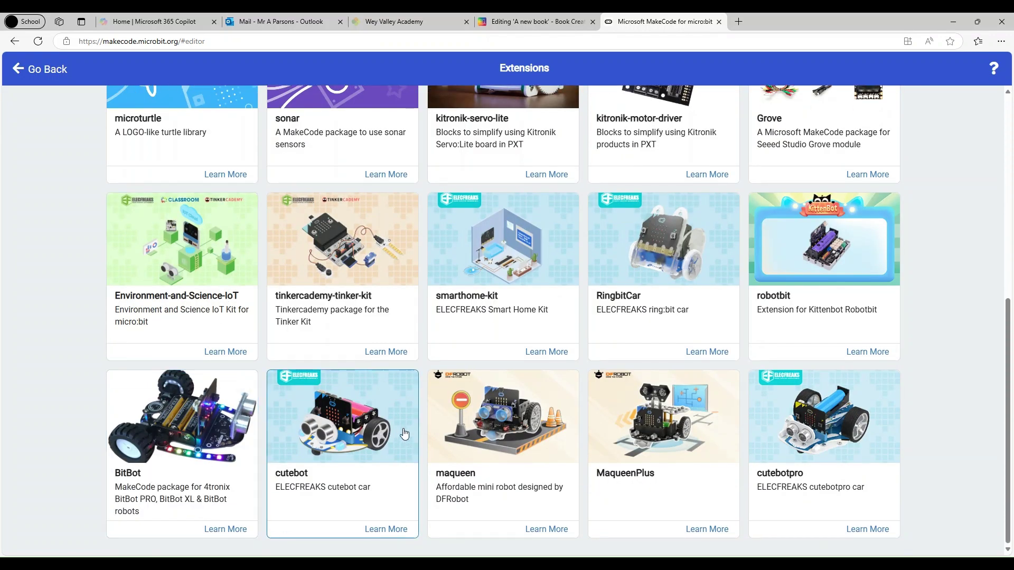
{"action": "scroll", "coordinate": [611, 314], "scroll_direction": "up", "scroll_amount": 7}
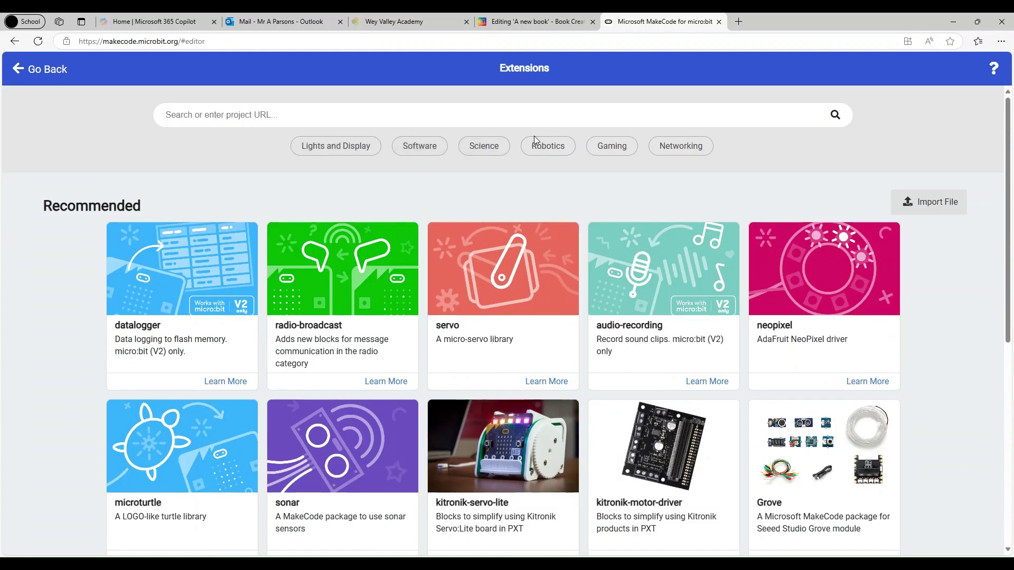
Browse the extensions offered in the Lights and Display category.
{"action": "left_click", "coordinate": [329, 154]}
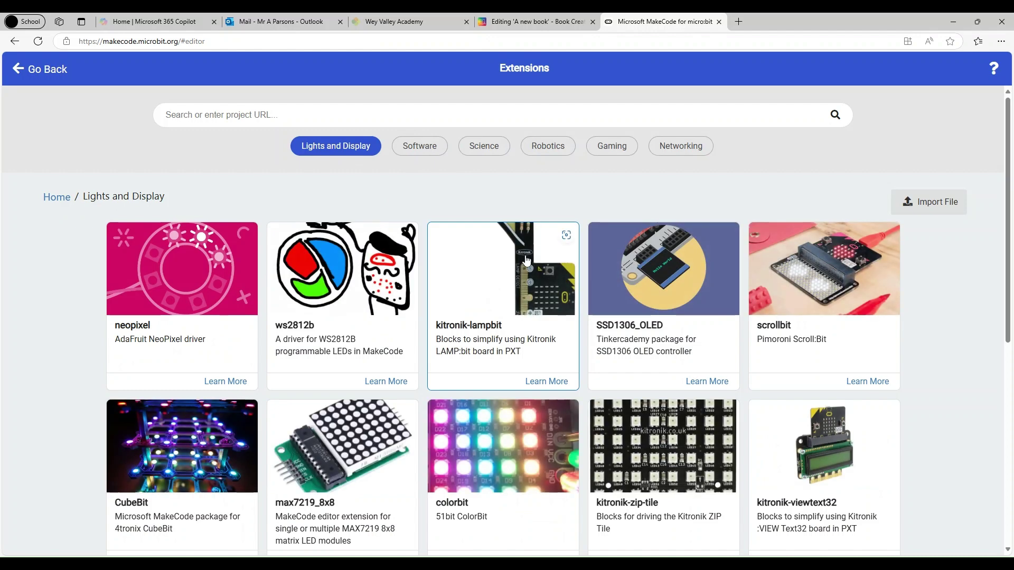
{"action": "scroll", "coordinate": [488, 282], "scroll_direction": "down", "scroll_amount": 4}
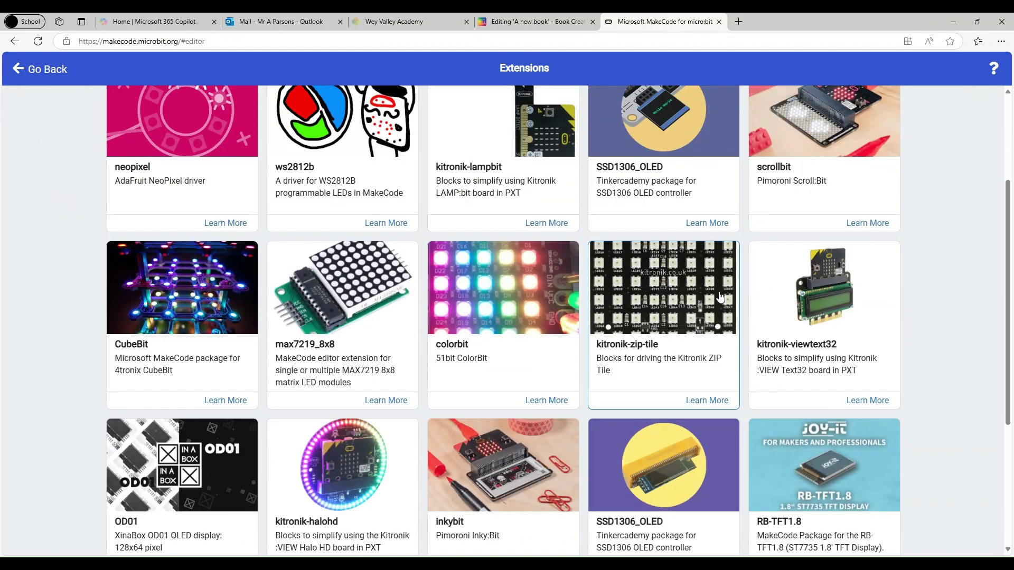
{"action": "scroll", "coordinate": [379, 384], "scroll_direction": "down", "scroll_amount": 1}
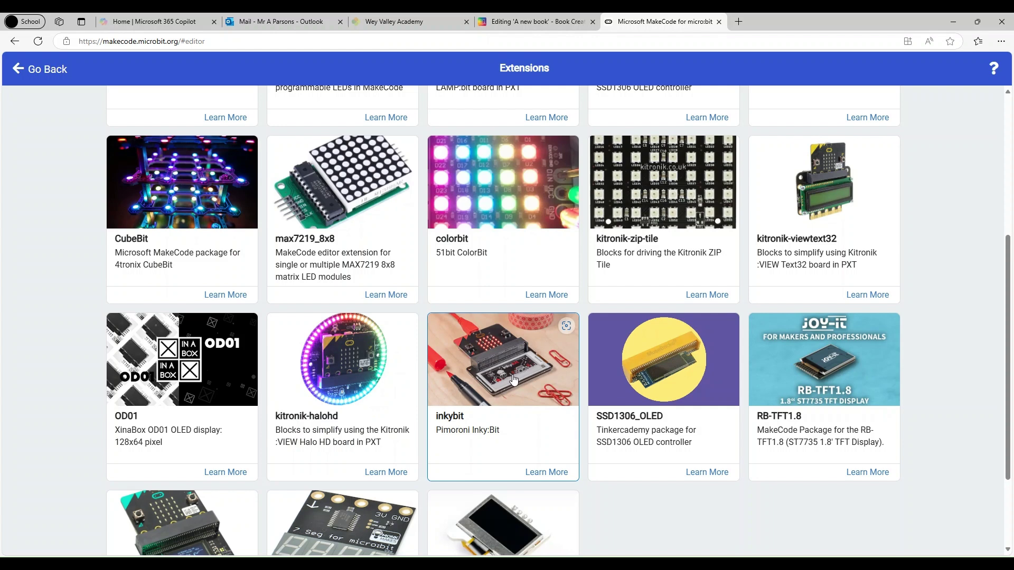
{"action": "scroll", "coordinate": [514, 379], "scroll_direction": "down", "scroll_amount": 2}
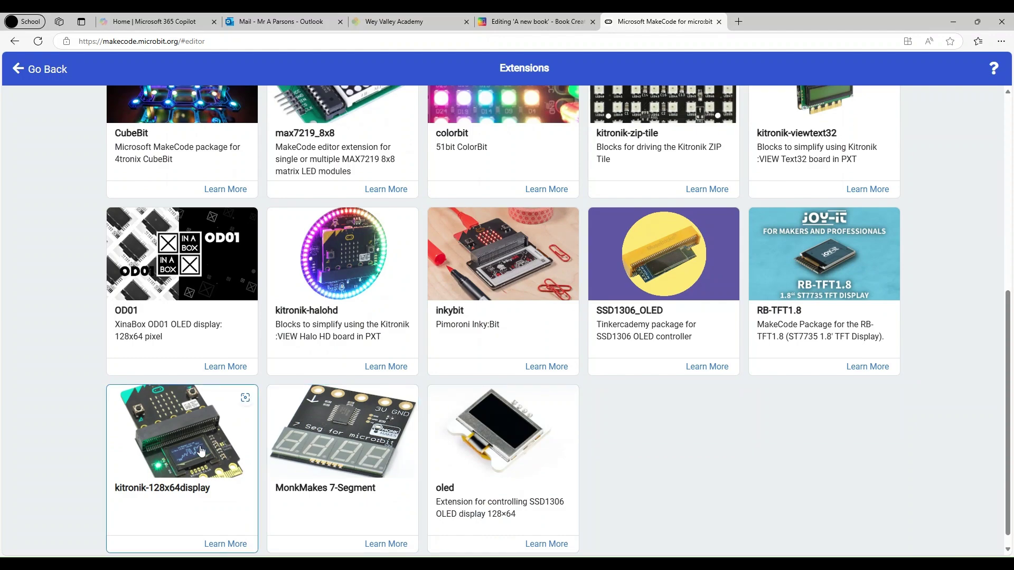
{"action": "scroll", "coordinate": [415, 182], "scroll_direction": "up", "scroll_amount": 7}
Browse the extensions offered in the Software category.
{"action": "left_click", "coordinate": [414, 150]}
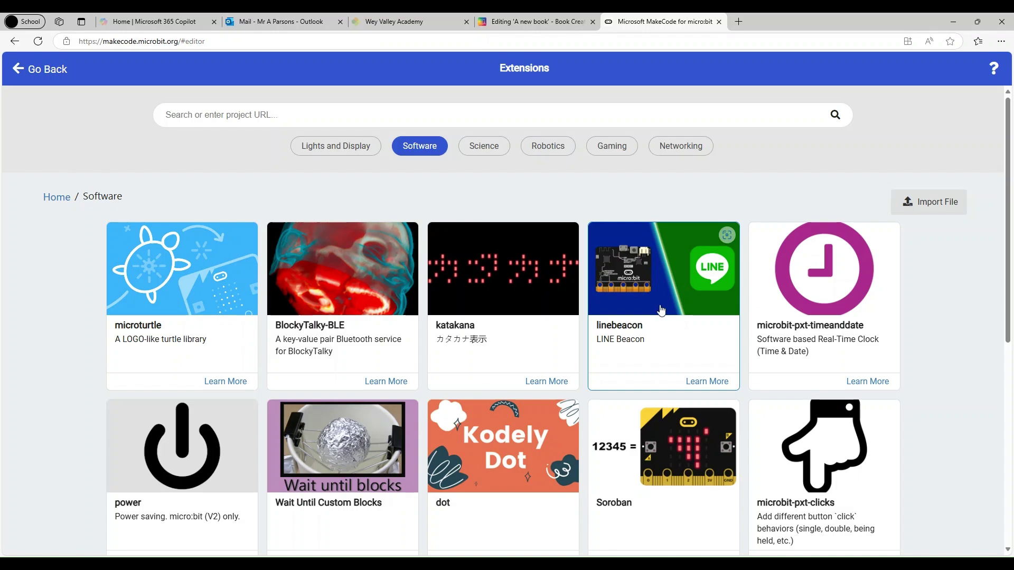
{"action": "scroll", "coordinate": [654, 313], "scroll_direction": "down", "scroll_amount": 7}
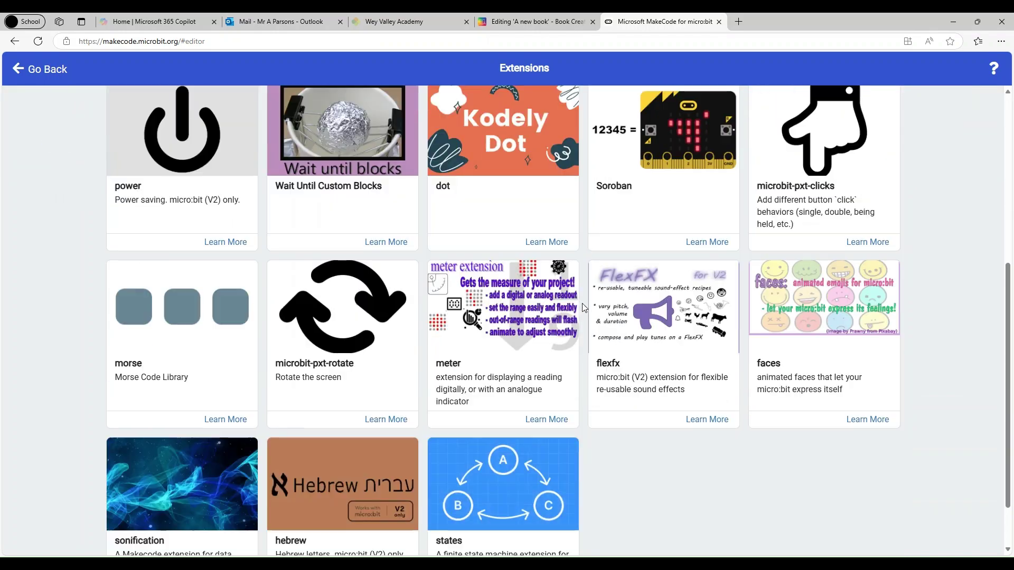
{"action": "scroll", "coordinate": [322, 393], "scroll_direction": "up", "scroll_amount": 7}
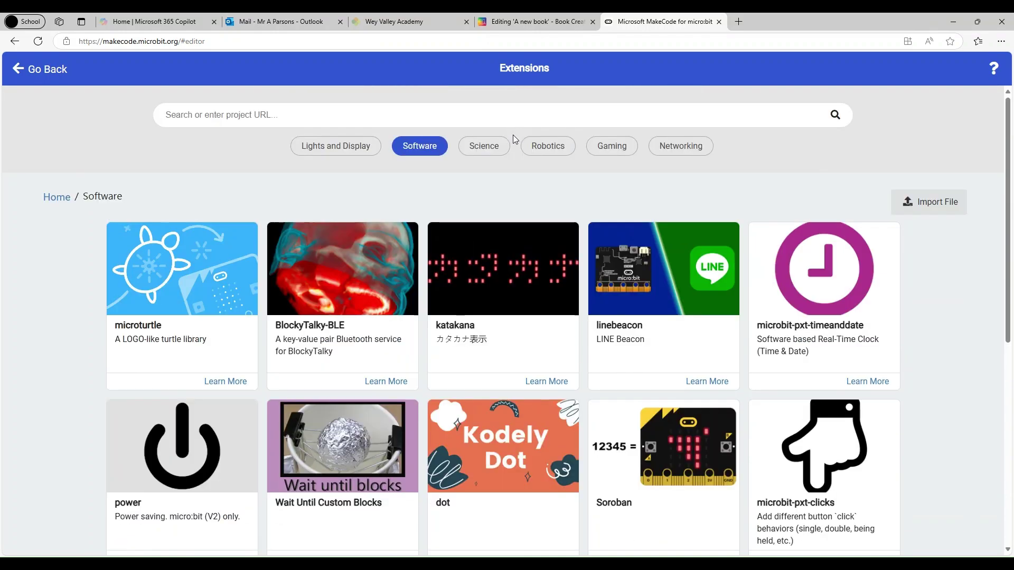
Browse the sensor boards and other extensions offered in the Science category.
{"action": "left_click", "coordinate": [489, 153]}
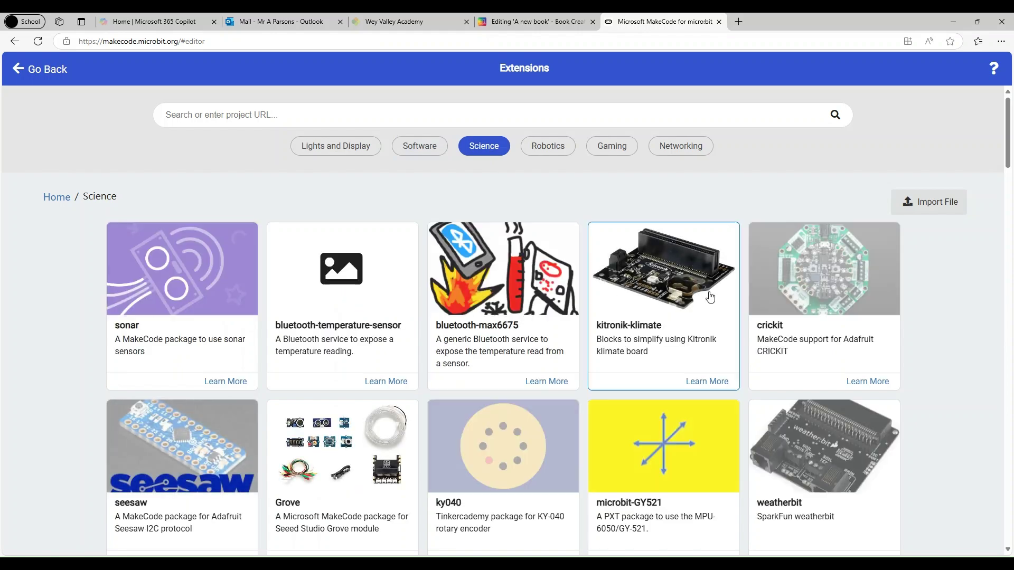
{"action": "scroll", "coordinate": [344, 316], "scroll_direction": "down", "scroll_amount": 3}
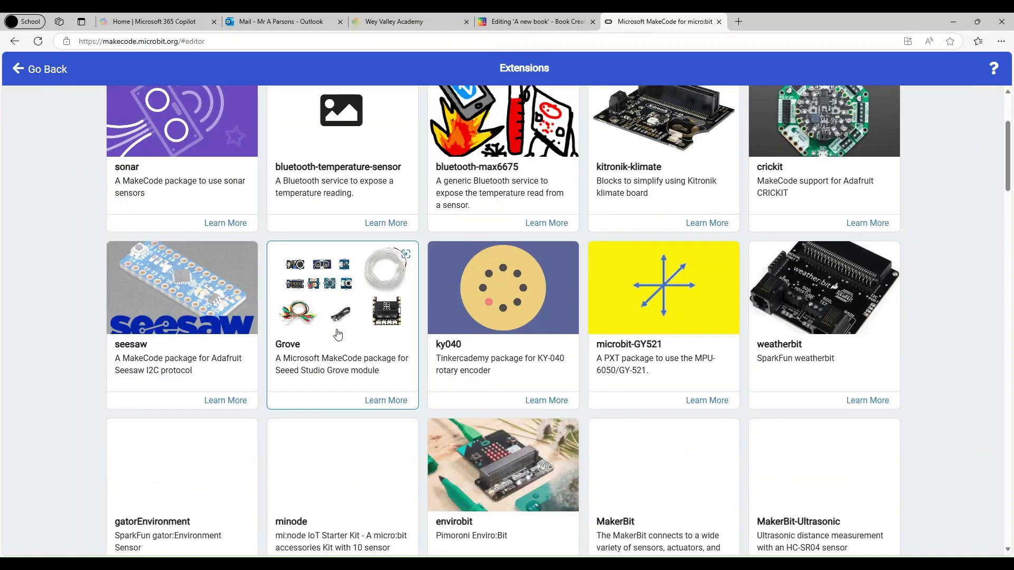
{"action": "scroll", "coordinate": [785, 277], "scroll_direction": "down", "scroll_amount": 1}
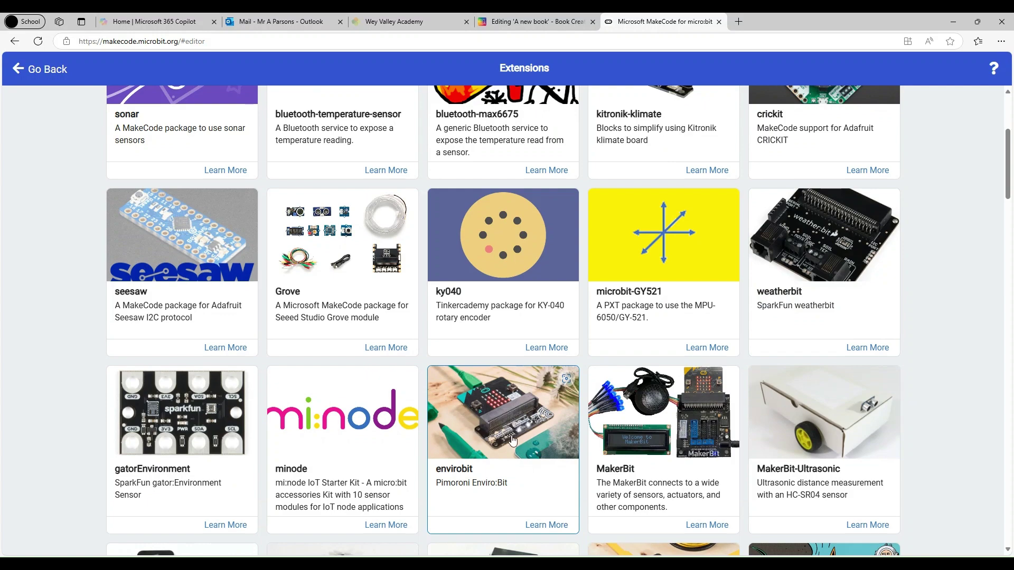
{"action": "scroll", "coordinate": [529, 417], "scroll_direction": "down", "scroll_amount": 2}
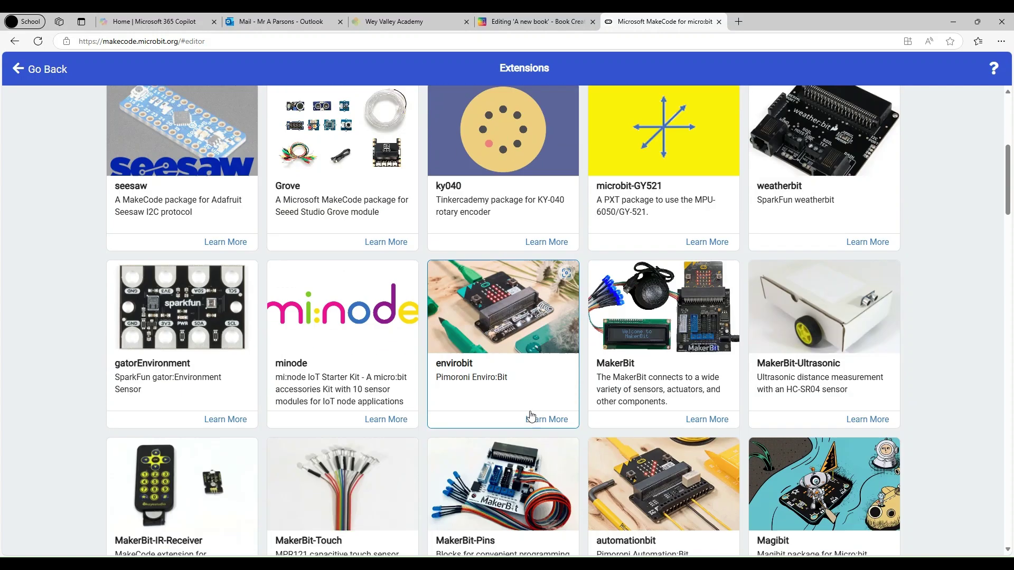
{"action": "scroll", "coordinate": [544, 362], "scroll_direction": "down", "scroll_amount": 1}
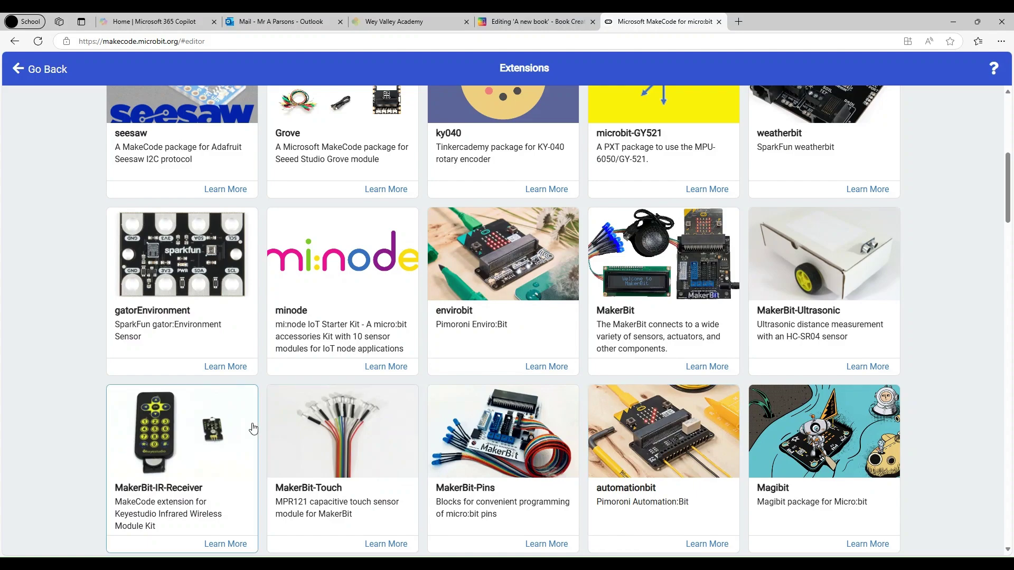
{"action": "scroll", "coordinate": [310, 403], "scroll_direction": "down", "scroll_amount": 6}
{"action": "scroll", "coordinate": [526, 326], "scroll_direction": "down", "scroll_amount": 3}
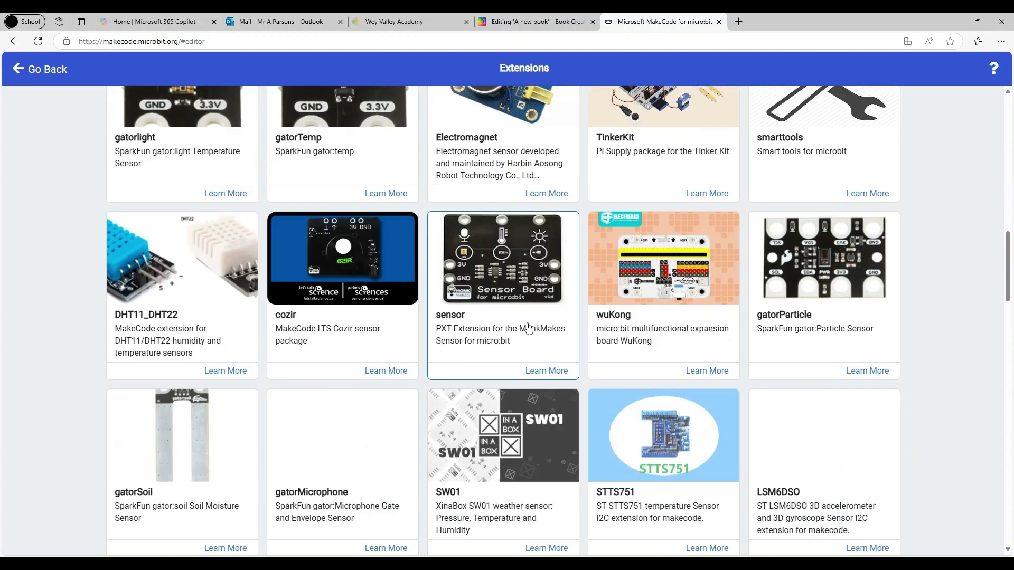
{"action": "scroll", "coordinate": [525, 324], "scroll_direction": "up", "scroll_amount": 12}
Browse the Robotics, Gaming and Networking extension categories, ending back on Lights and Display.
{"action": "left_click", "coordinate": [550, 151]}
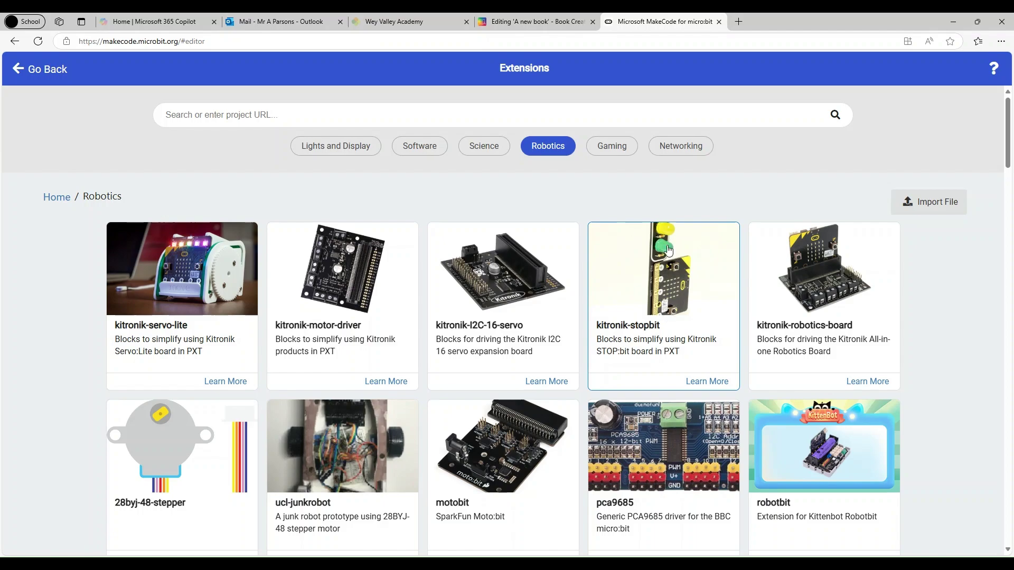
{"action": "scroll", "coordinate": [669, 251], "scroll_direction": "down", "scroll_amount": 5}
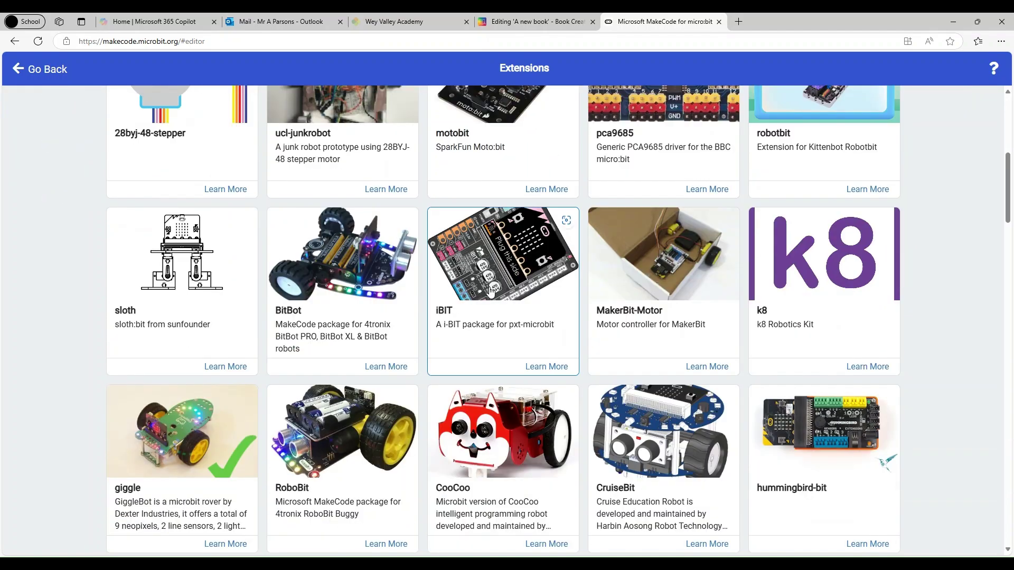
{"action": "scroll", "coordinate": [566, 238], "scroll_direction": "up", "scroll_amount": 8}
{"action": "left_click", "coordinate": [612, 145]}
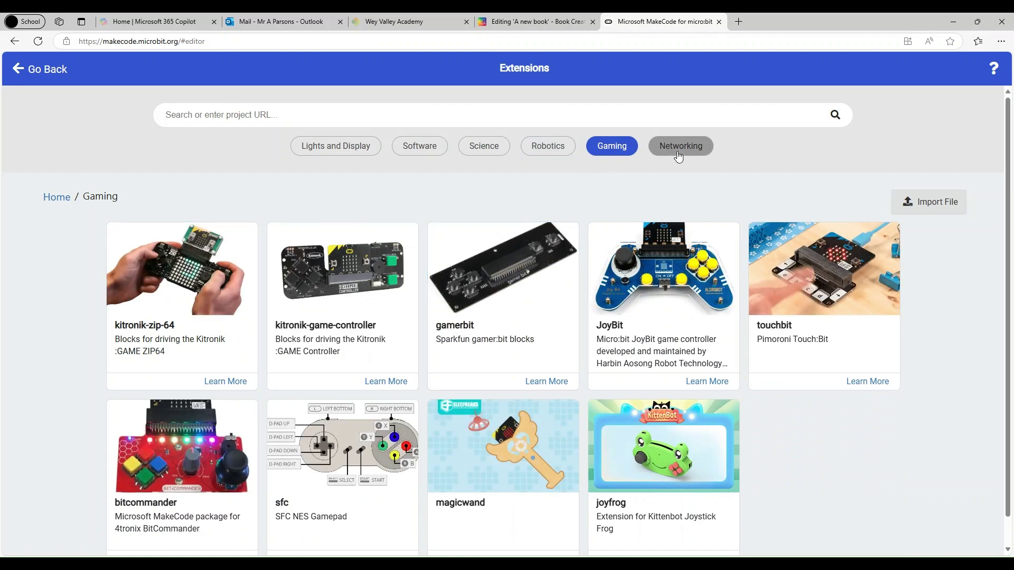
{"action": "left_click", "coordinate": [679, 157]}
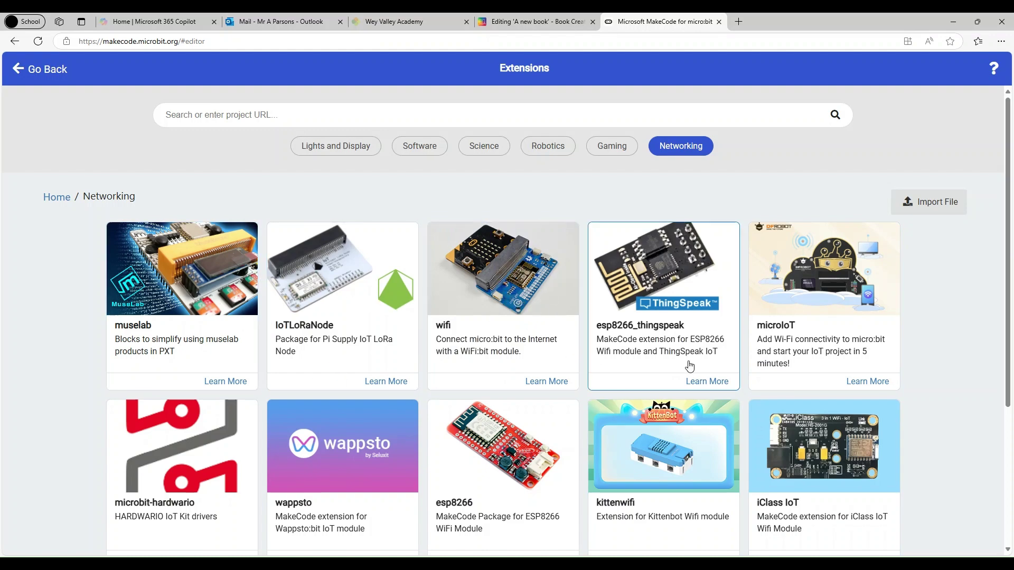
{"action": "scroll", "coordinate": [710, 363], "scroll_direction": "down", "scroll_amount": 4}
{"action": "scroll", "coordinate": [714, 363], "scroll_direction": "up", "scroll_amount": 5}
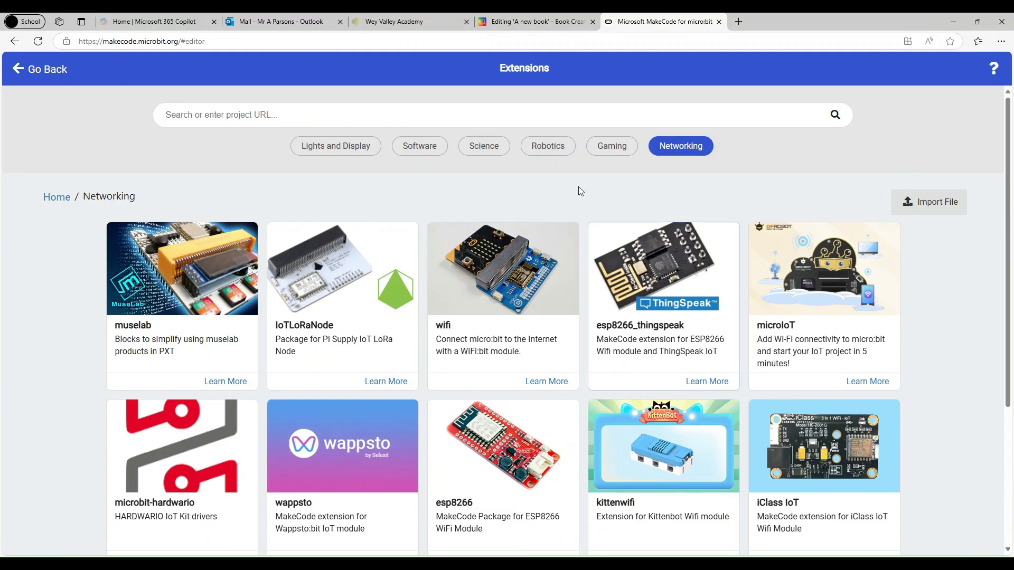
{"action": "left_click", "coordinate": [339, 154]}
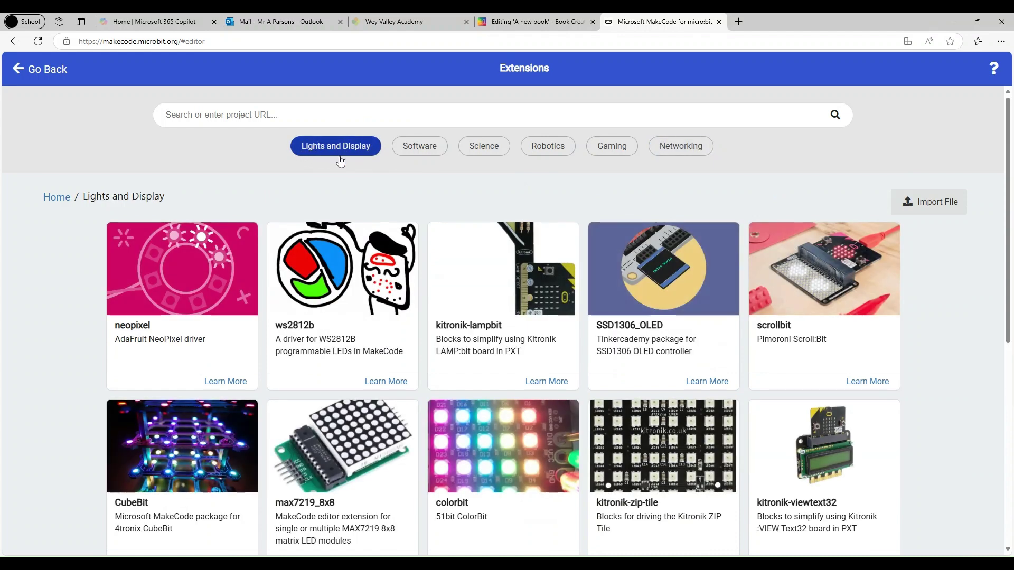
Search the extensions for "access", add kitronik-accessbit to the project and view its ACCESS:bit blocks.
{"action": "left_click", "coordinate": [331, 113]}
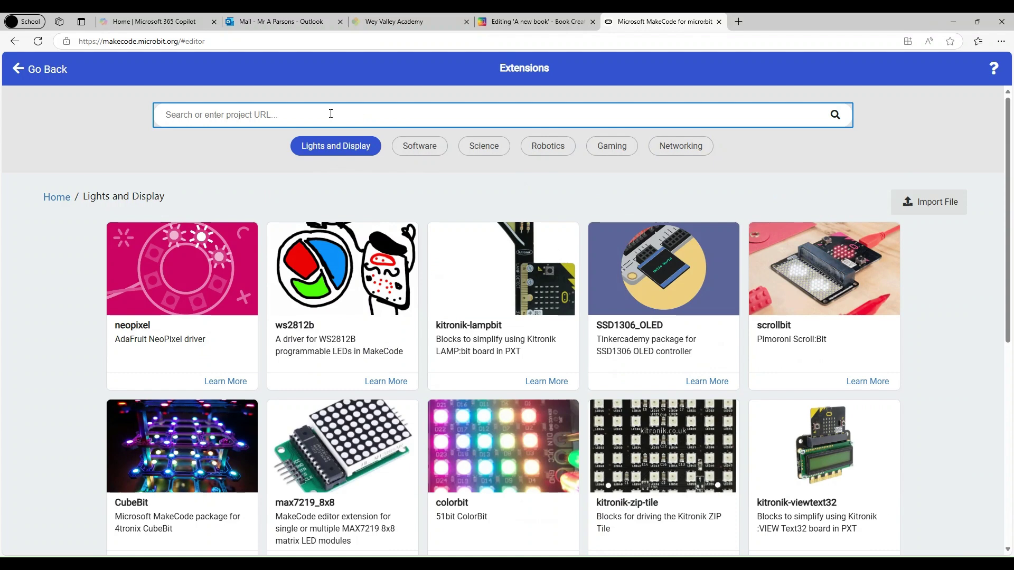
{"action": "type", "text": "access"}
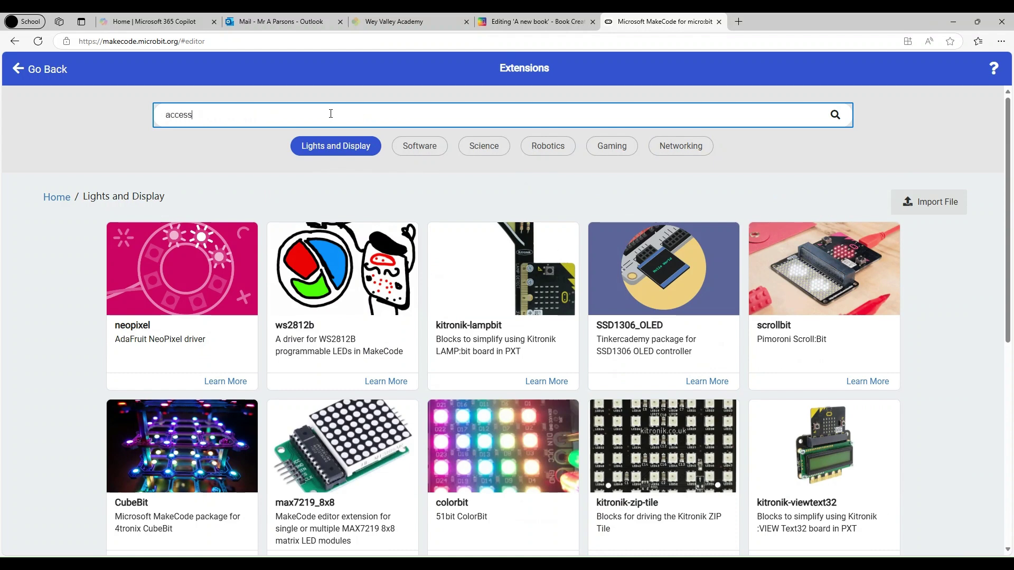
{"action": "key", "text": "Return"}
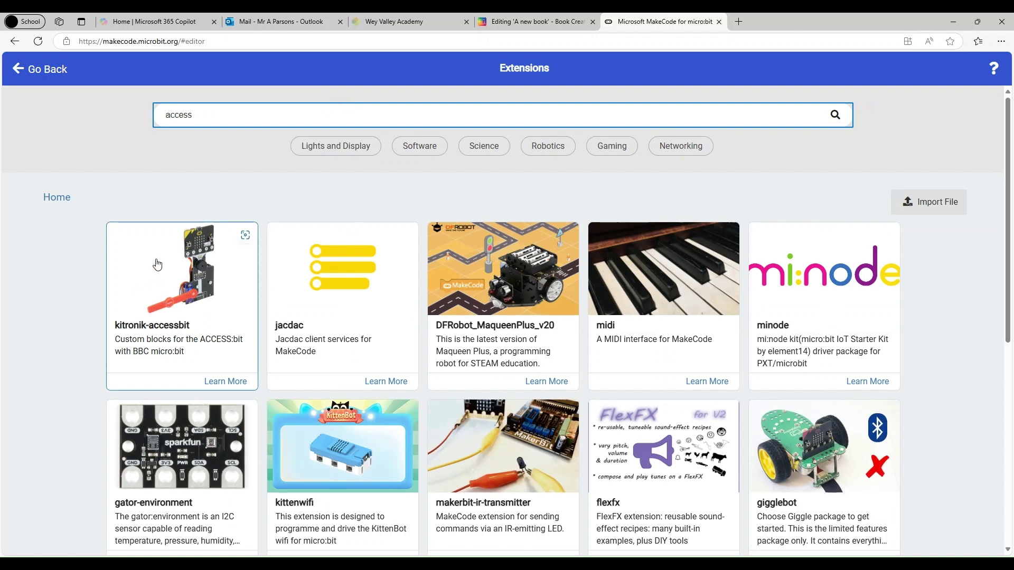
{"action": "left_click", "coordinate": [191, 309]}
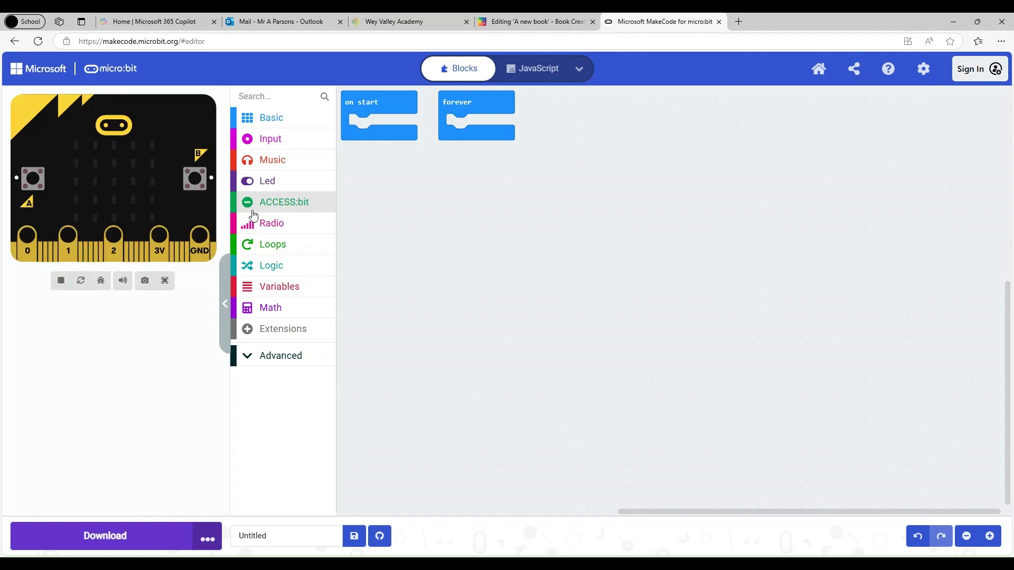
{"action": "left_click", "coordinate": [253, 211]}
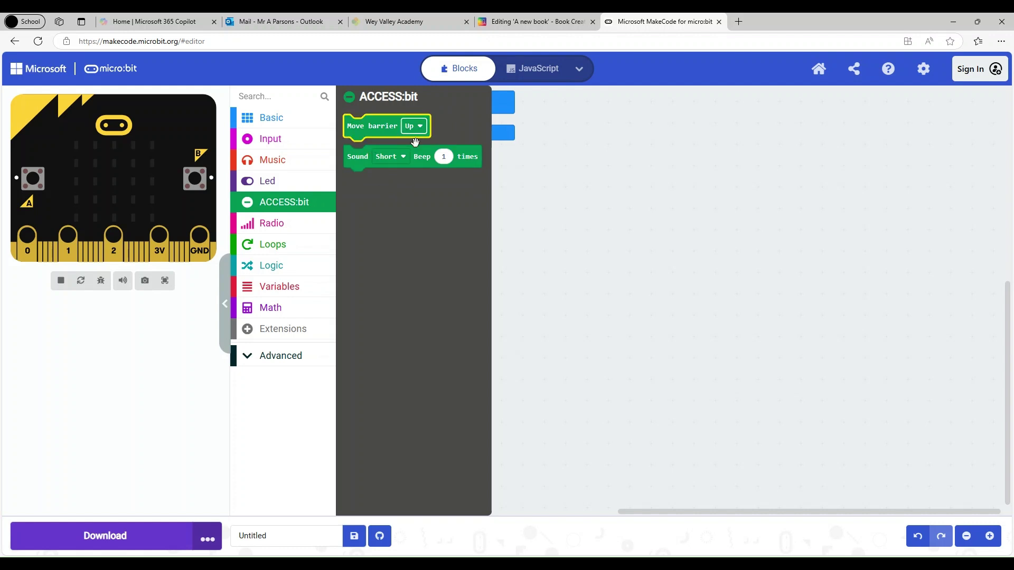
{"action": "left_click", "coordinate": [280, 206]}
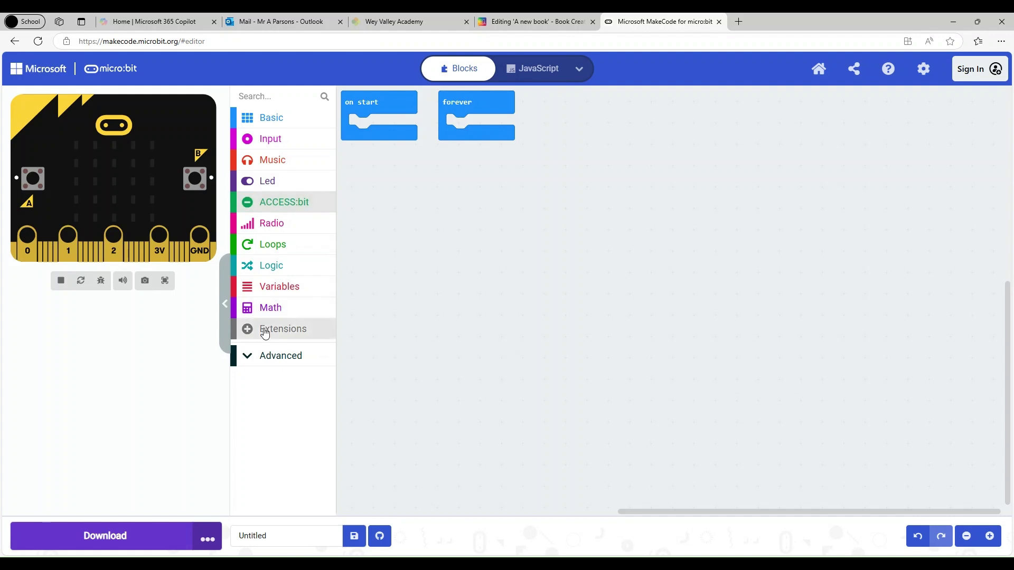
Add the recommended radio-broadcast extension to the project.
{"action": "left_click", "coordinate": [265, 333]}
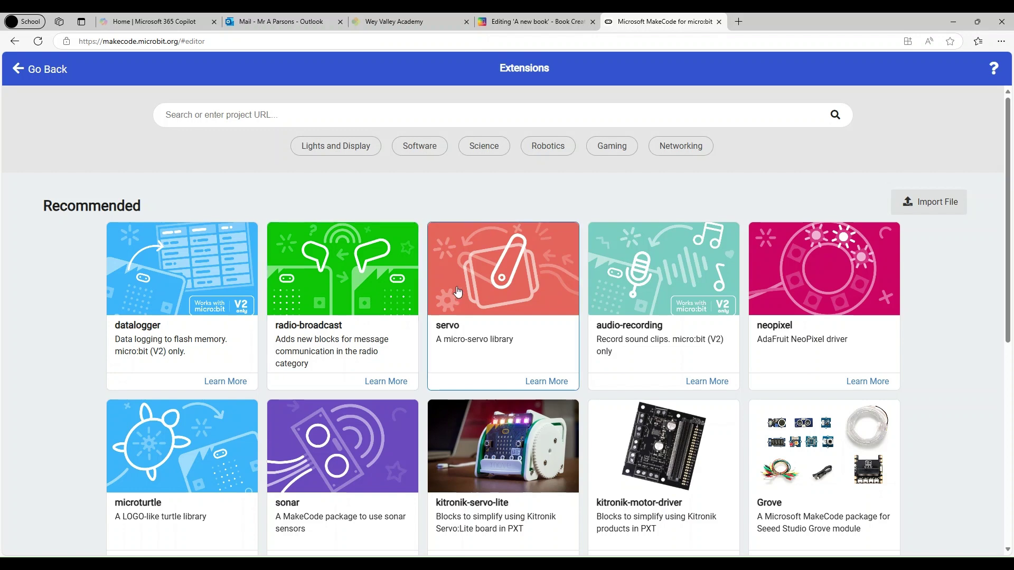
{"action": "left_click", "coordinate": [348, 310]}
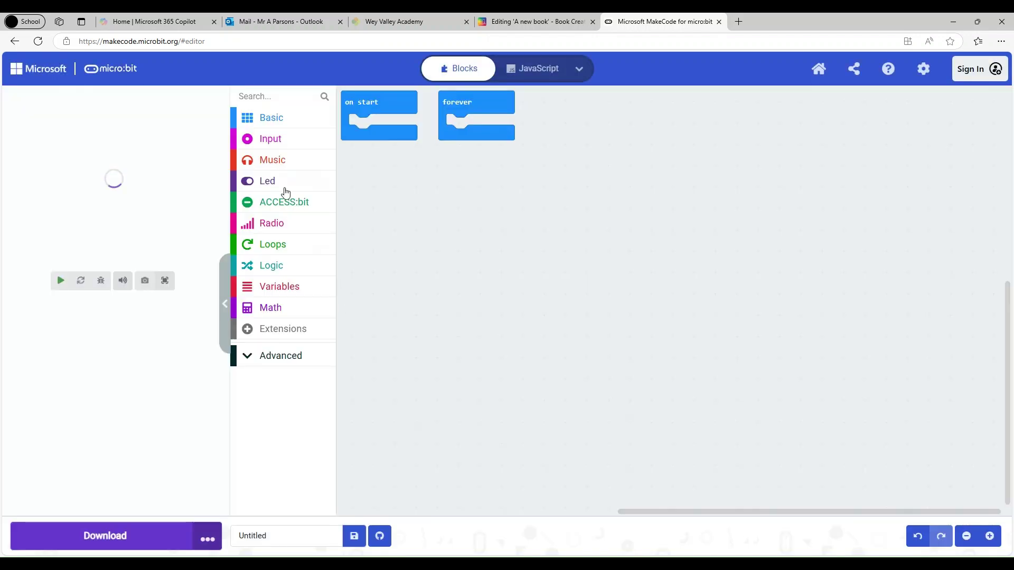
Examine the Radio blocks for groups, broadcasting, sending and receiving, including the additional radio settings, and close the block list.
{"action": "left_click", "coordinate": [260, 230]}
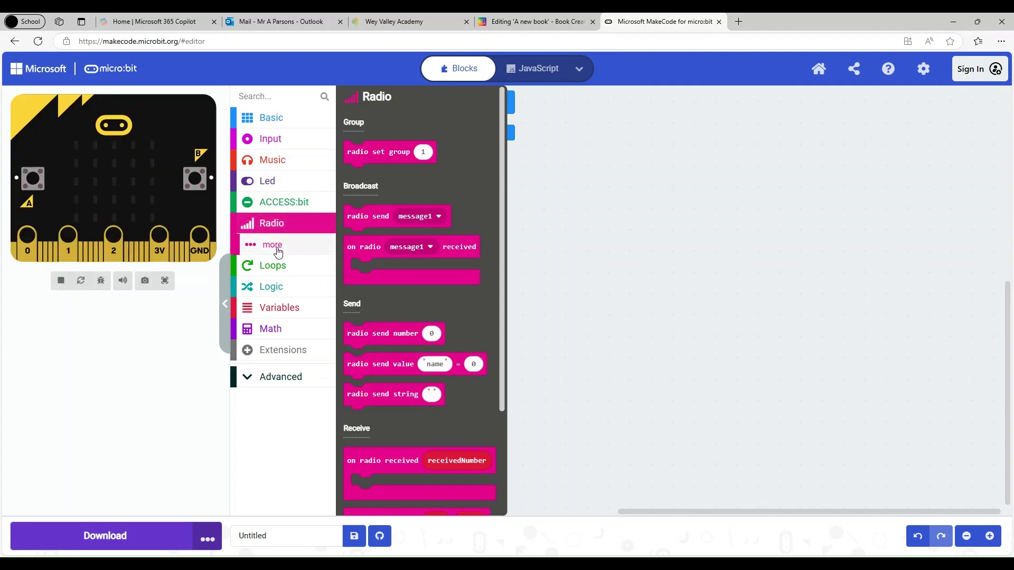
{"action": "left_click", "coordinate": [264, 244]}
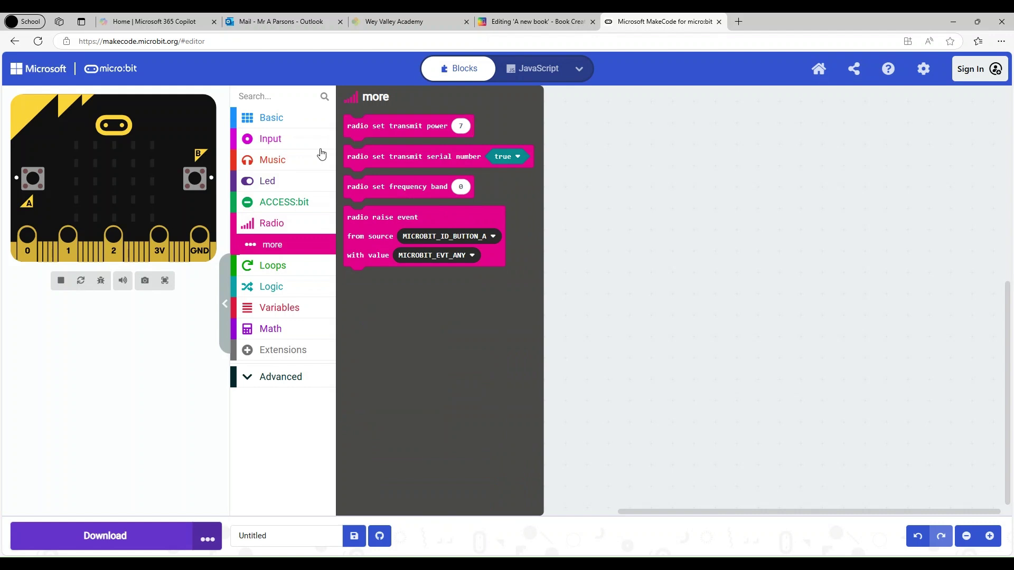
{"action": "left_click", "coordinate": [267, 227]}
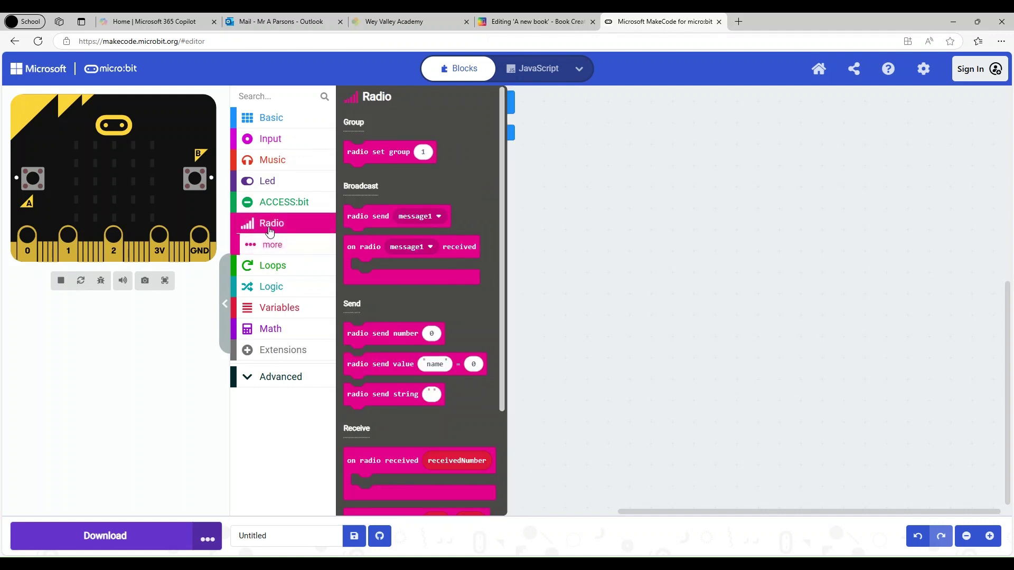
{"action": "left_click", "coordinate": [269, 230]}
{"action": "left_click", "coordinate": [270, 231]}
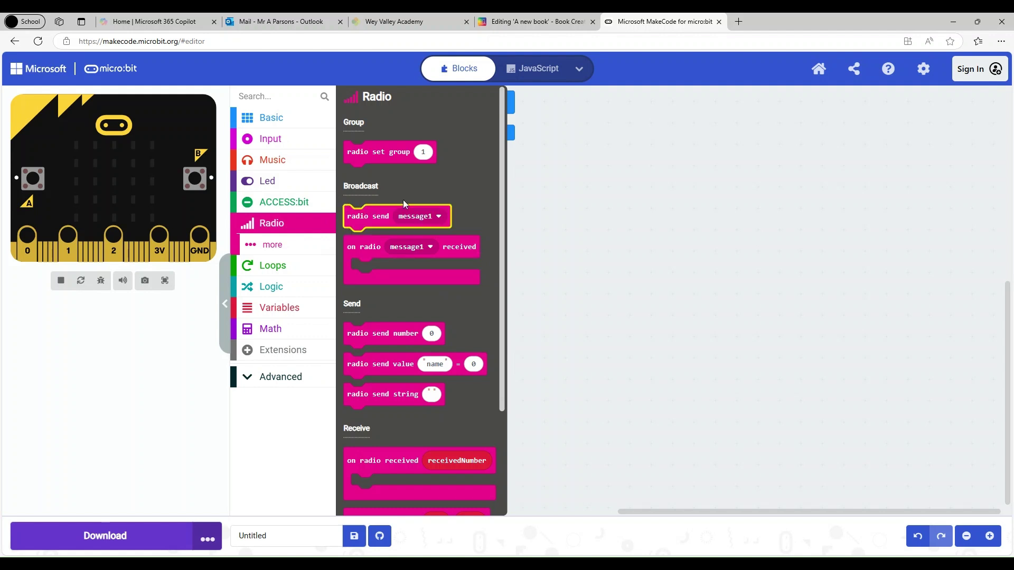
{"action": "scroll", "coordinate": [385, 264], "scroll_direction": "down", "scroll_amount": 3}
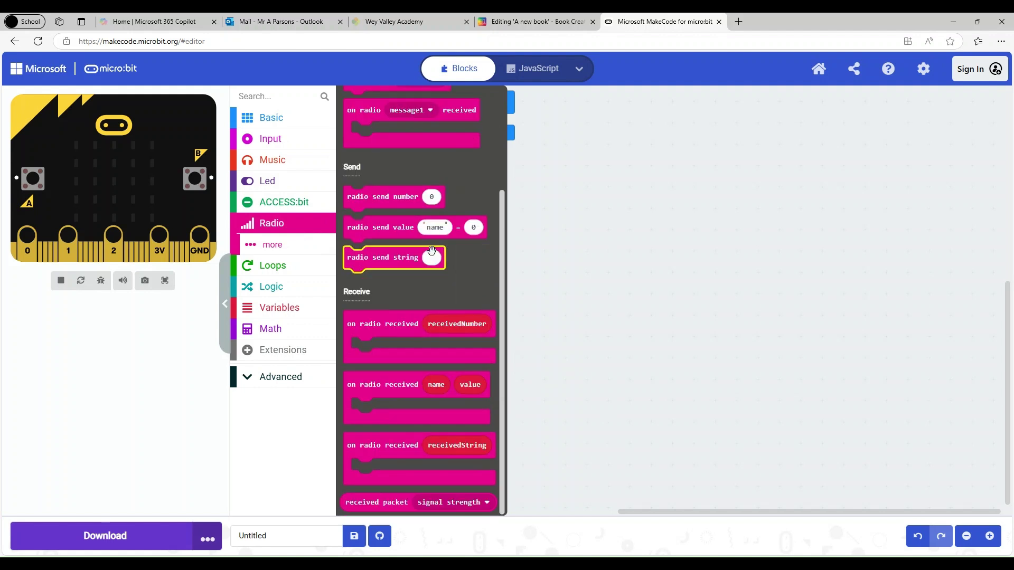
{"action": "scroll", "coordinate": [407, 222], "scroll_direction": "up", "scroll_amount": 3}
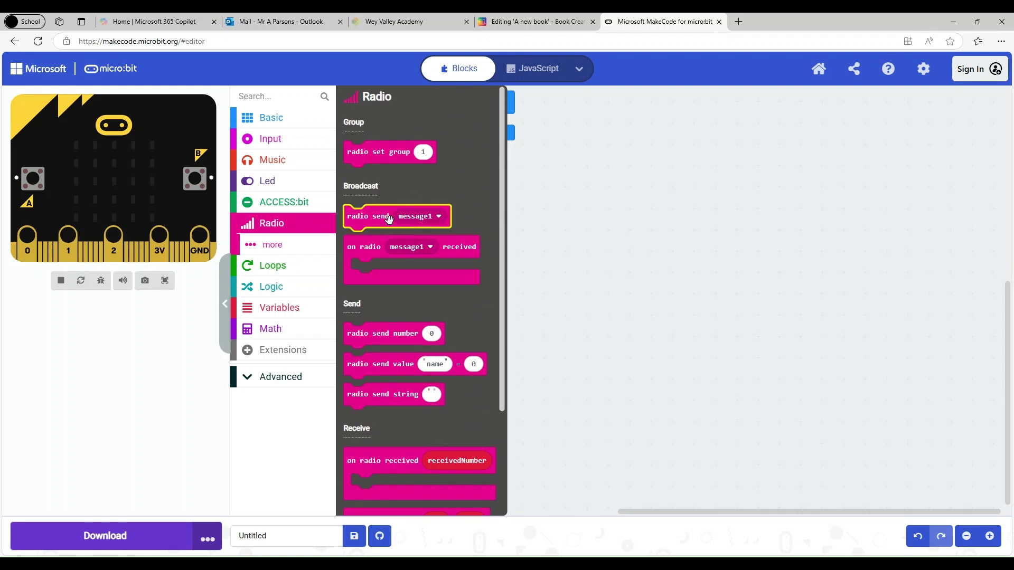
{"action": "left_click", "coordinate": [273, 230]}
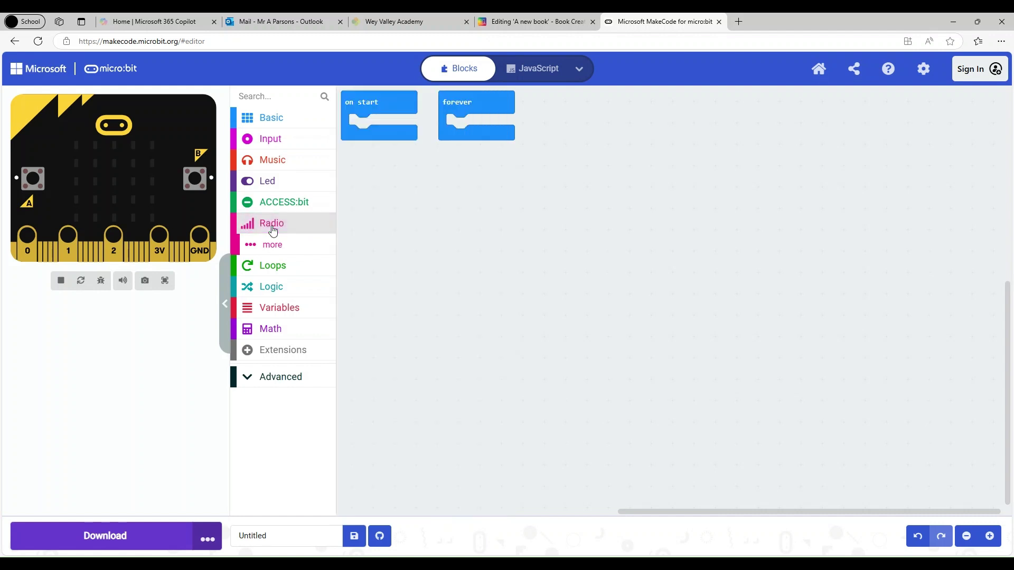
{"action": "left_click", "coordinate": [261, 226]}
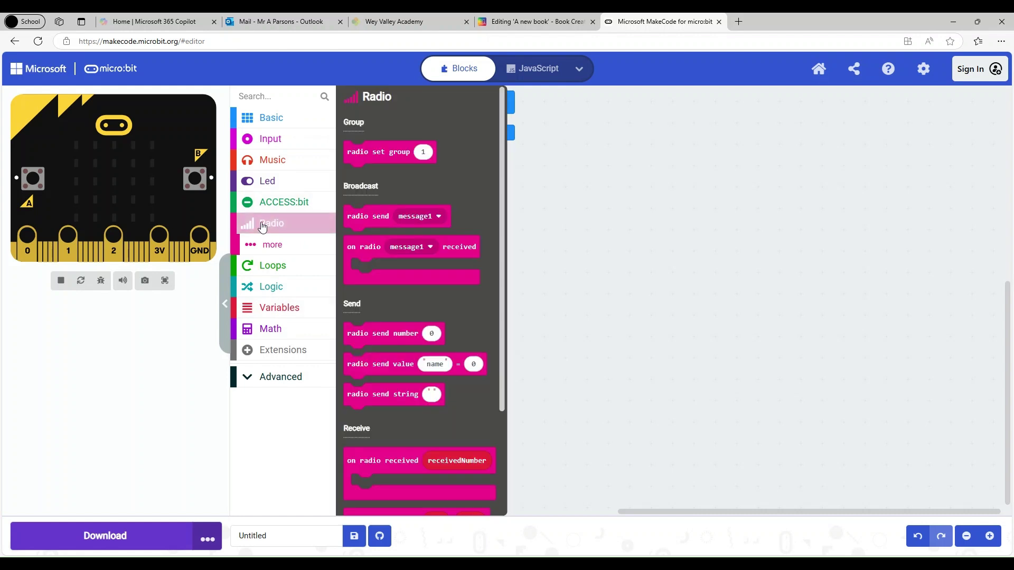
{"action": "left_click", "coordinate": [275, 226]}
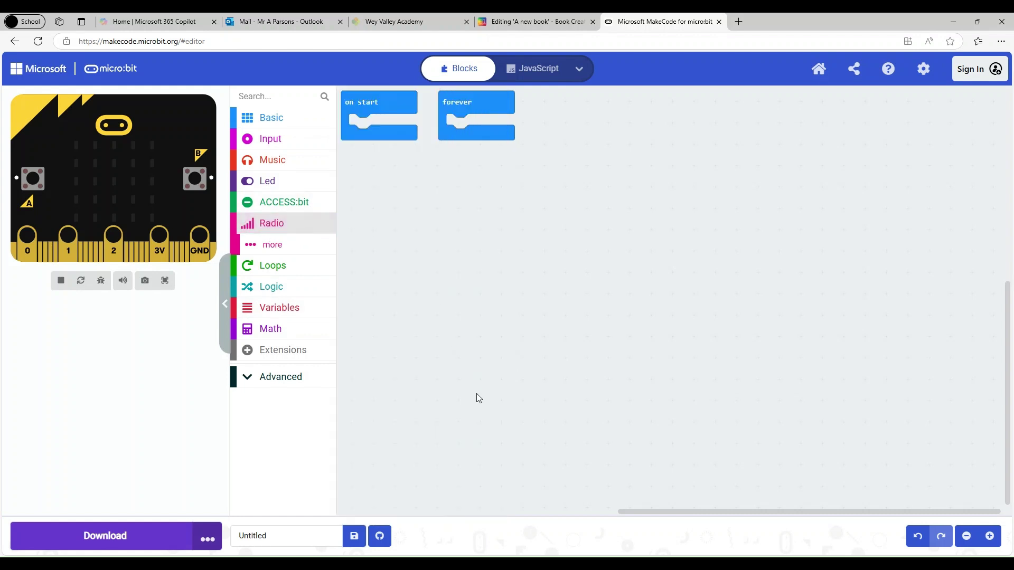